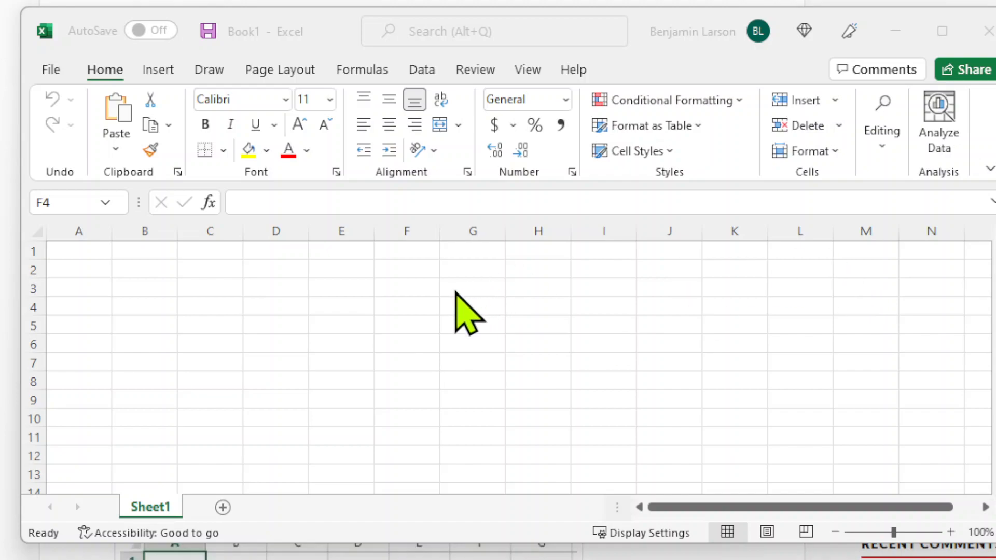
# Enlarge the workbook window so that more rows and columns fit in view
pyautogui.click(438, 376)
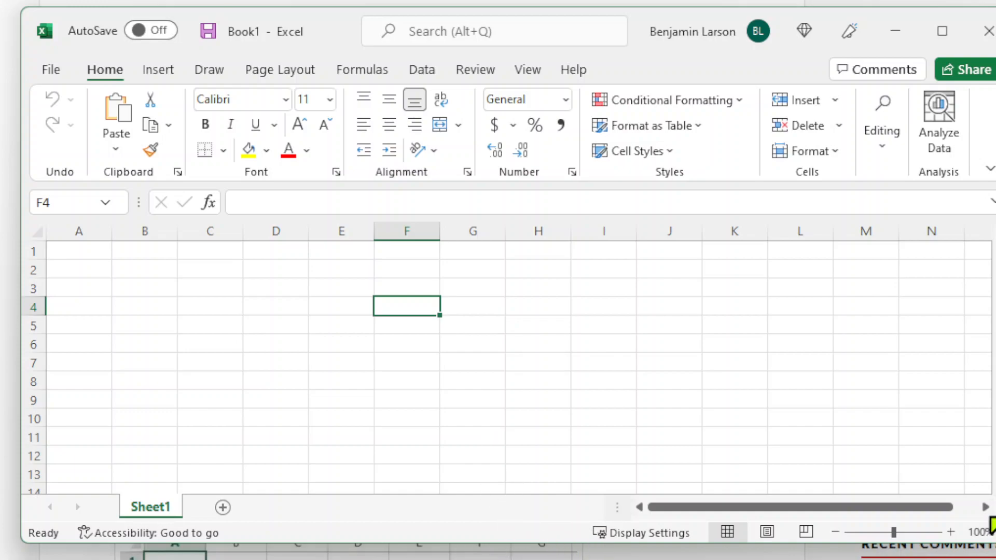
pyautogui.moveTo(583, 539); pyautogui.dragTo(583, 557)
pyautogui.moveTo(985, 553); pyautogui.dragTo(995, 559)
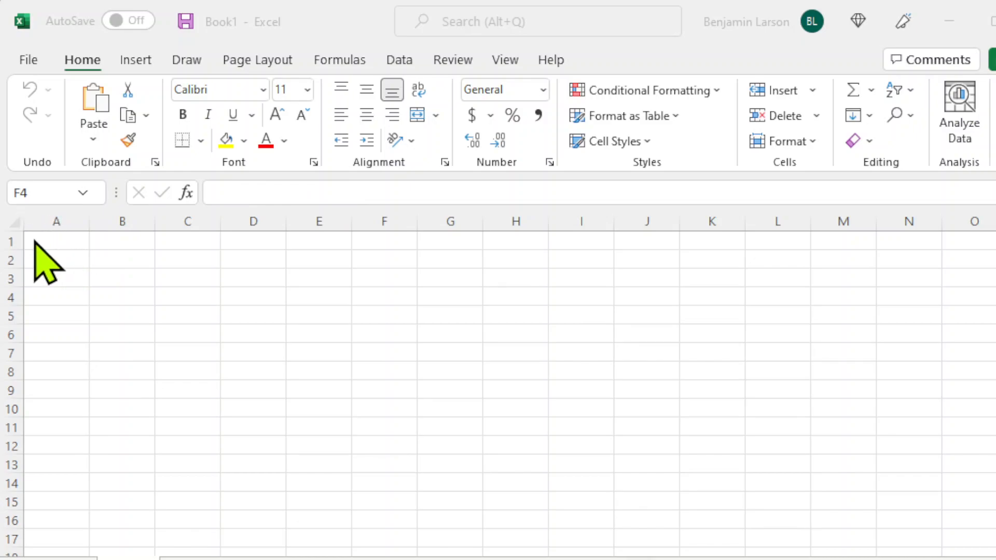
# Select cell A1 of the empty sheet
pyautogui.click(61, 243)
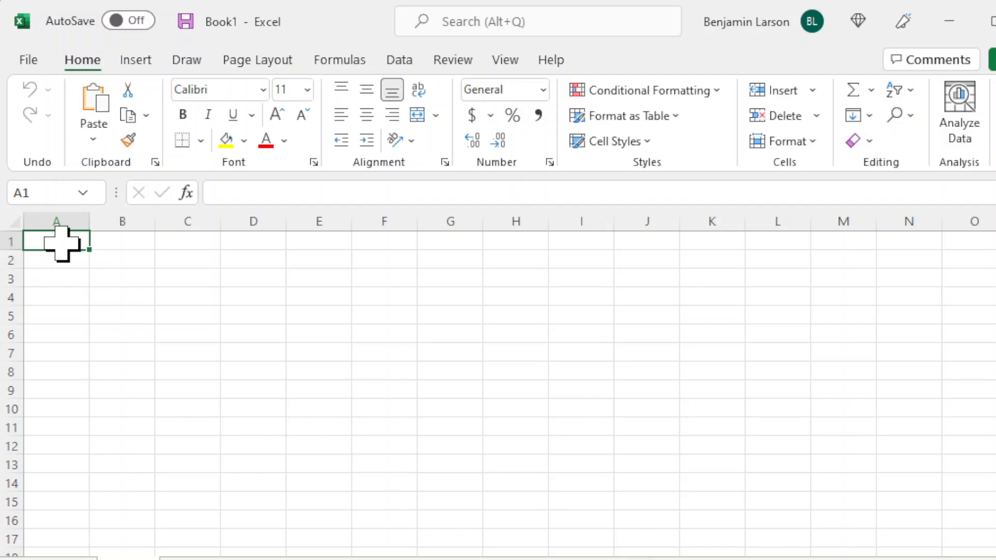
pyautogui.click(66, 260)
pyautogui.click(116, 240)
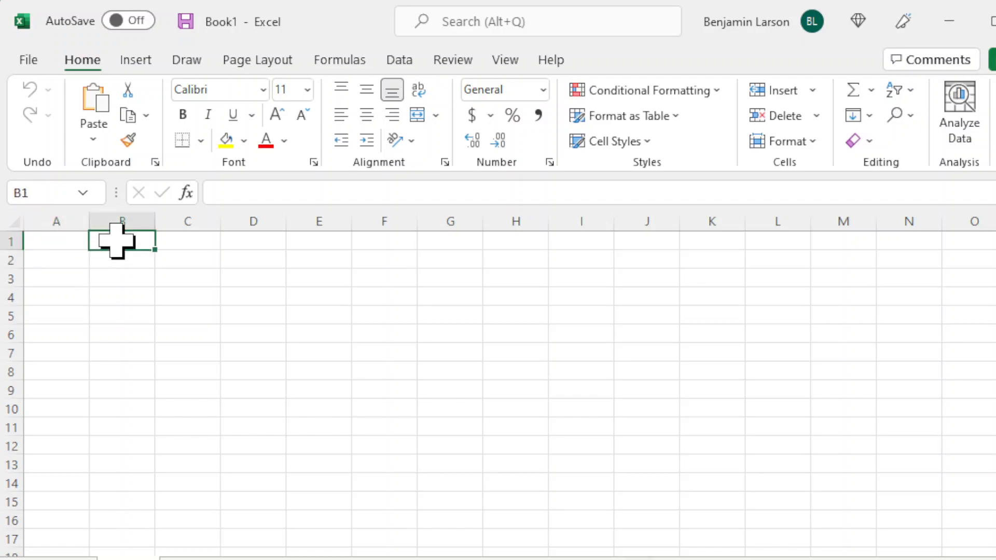
pyautogui.click(76, 240)
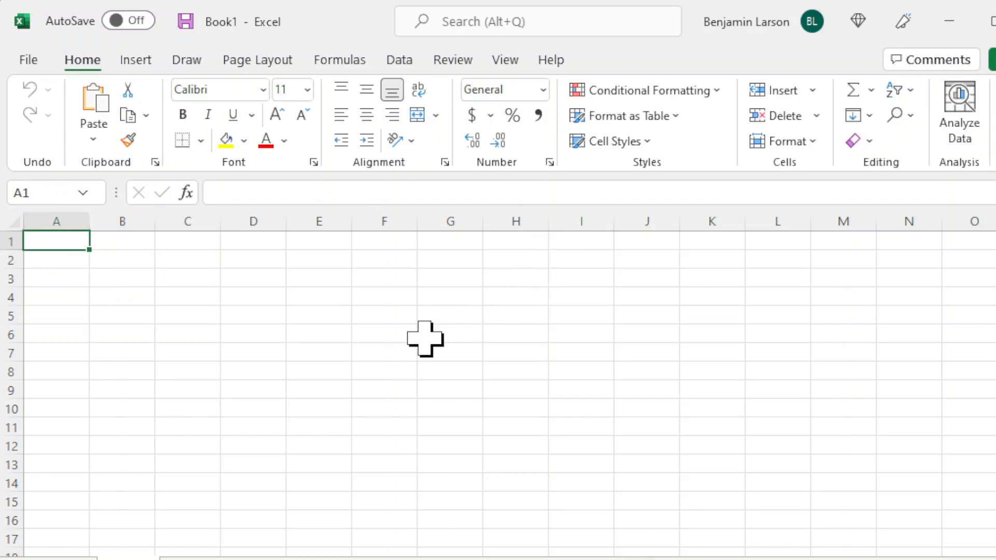
pyautogui.write('cell')
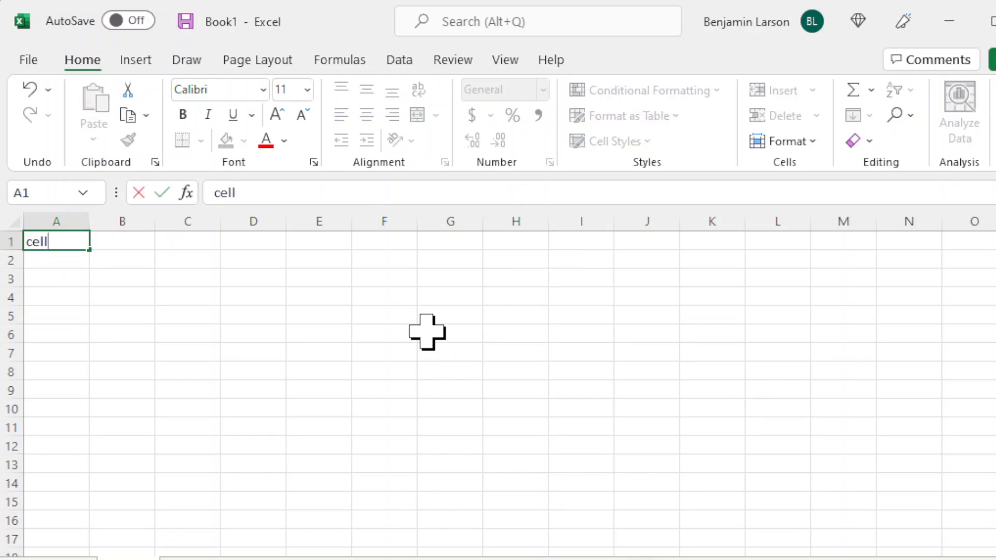
pyautogui.press('BackSpace')
pyautogui.press('BackSpace')
pyautogui.press('BackSpace')
pyautogui.press('BackSpace')
# Enter the letter a in cell A1 and the number 1 in cell B1
pyautogui.write('a')
pyautogui.press('Tab')
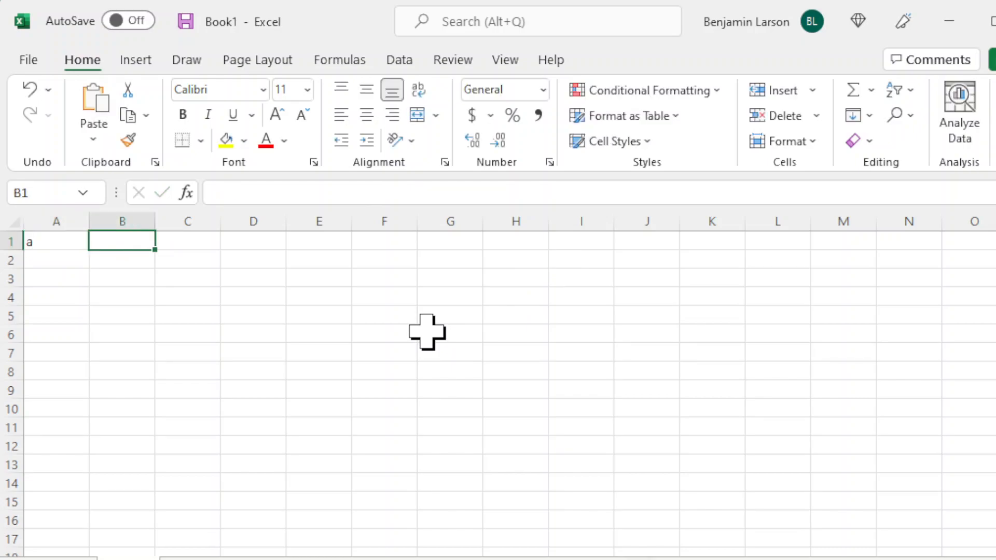
pyautogui.write('1')
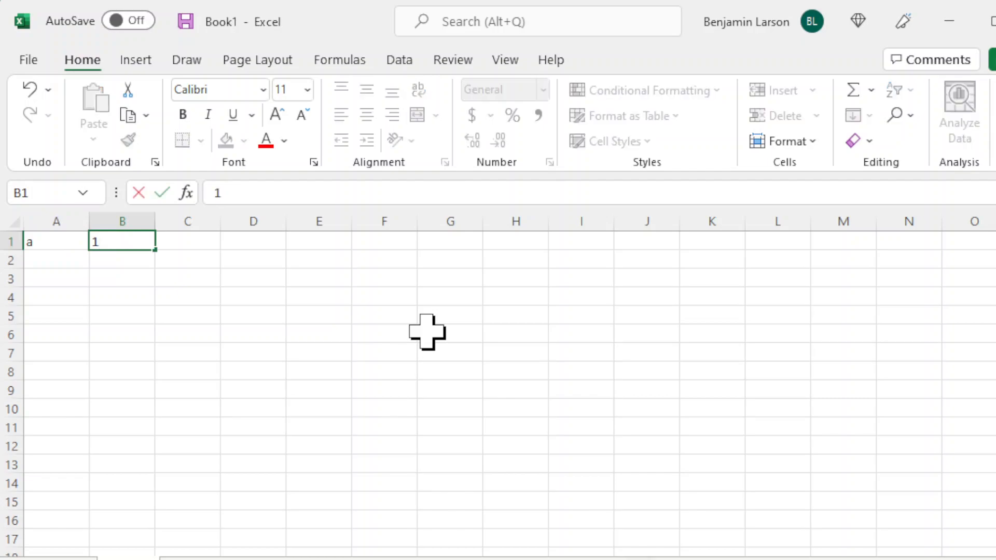
pyautogui.click(305, 280)
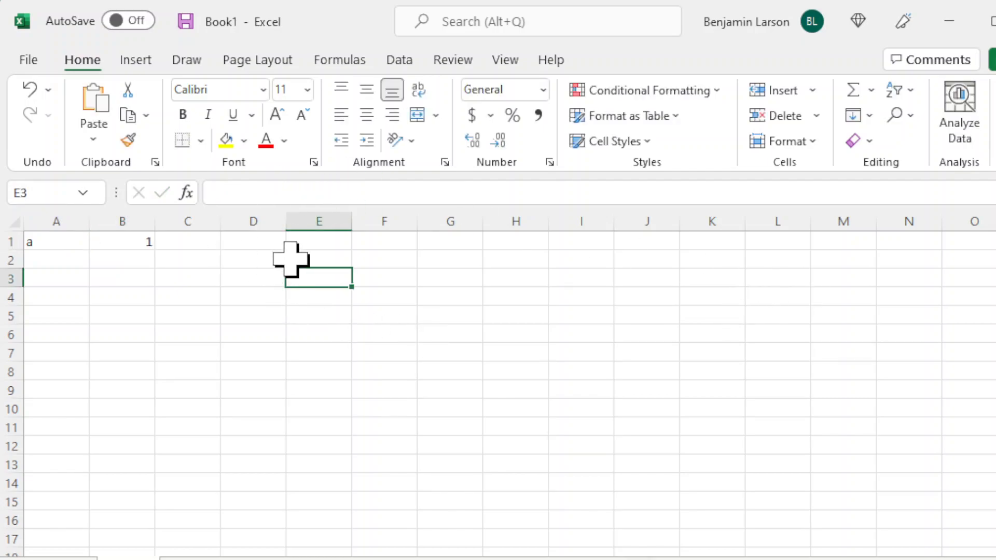
# Change the number format of cell B1 to Text in the Format Cells dialog
pyautogui.click(51, 234)
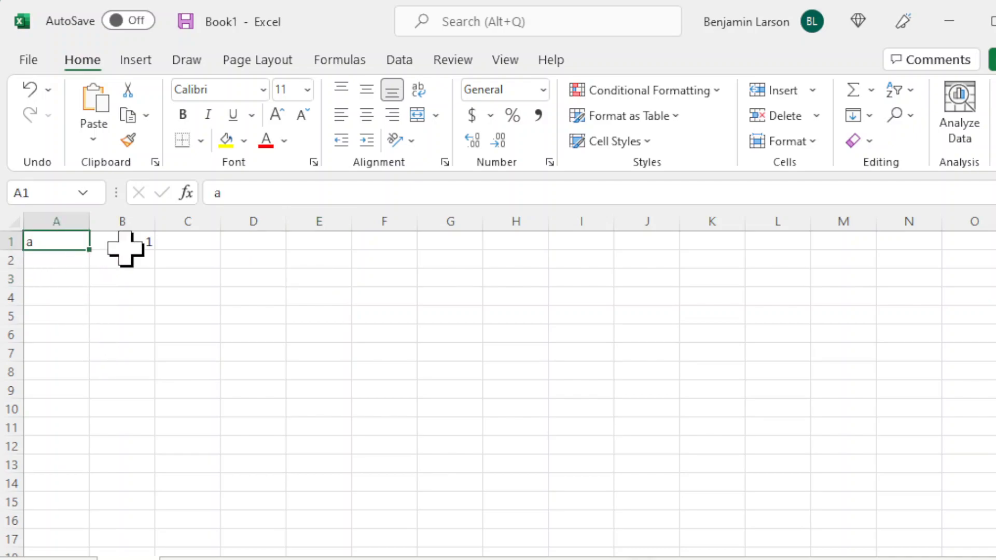
pyautogui.click(124, 243)
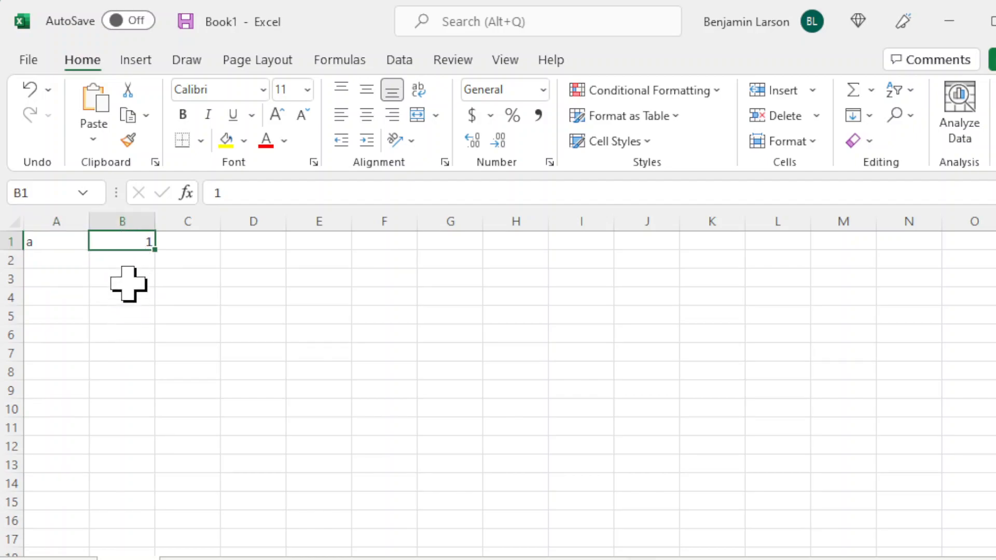
pyautogui.rightClick(133, 241)
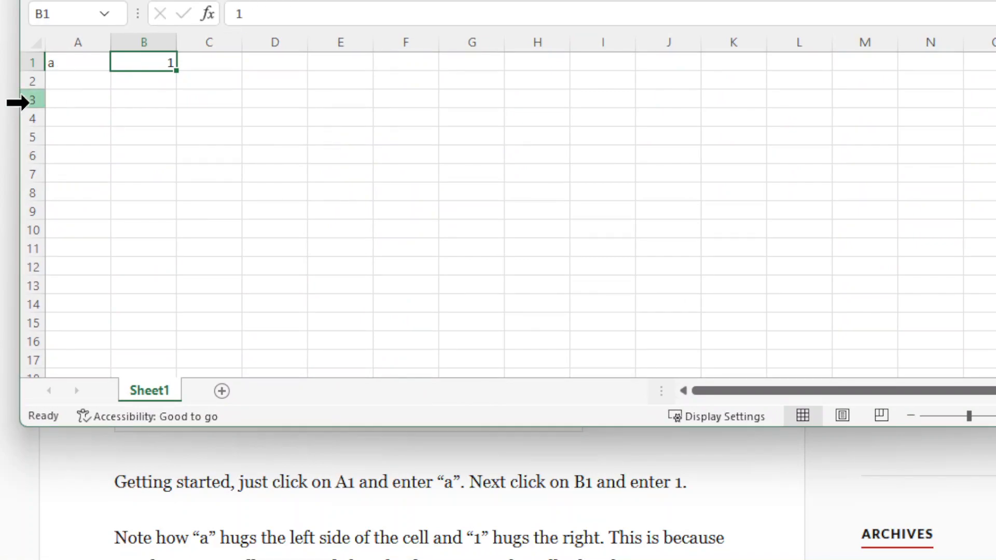
pyautogui.rightClick(153, 65)
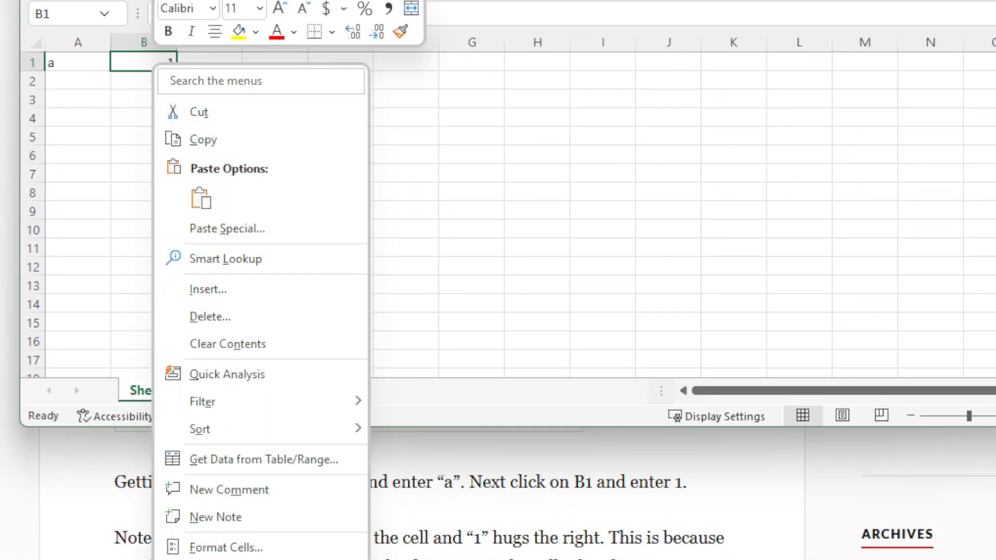
pyautogui.click(201, 548)
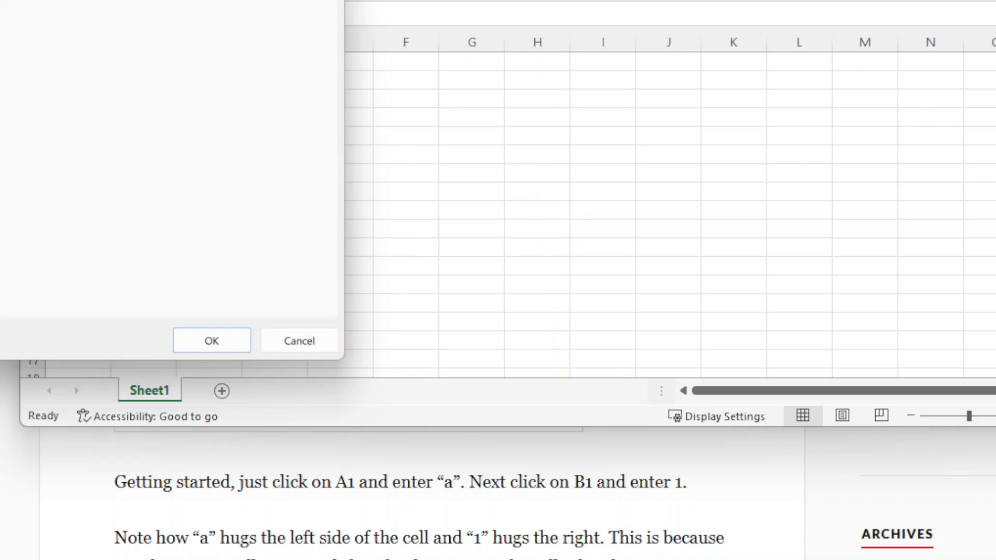
pyautogui.moveTo(146, 0)
pyautogui.mouseDown()
pyautogui.moveTo(473, 1)
pyautogui.moveTo(424, 37)
pyautogui.mouseUp()
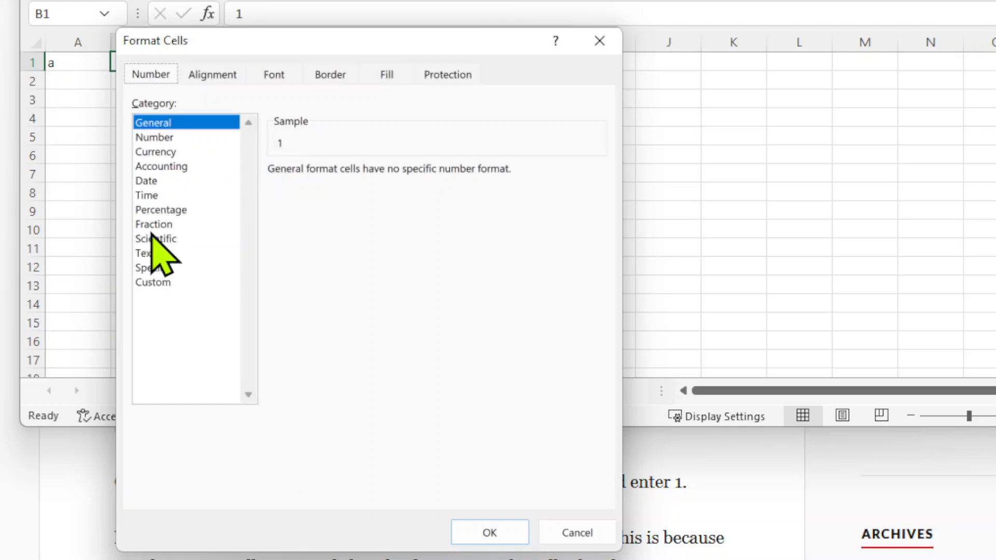
pyautogui.click(150, 254)
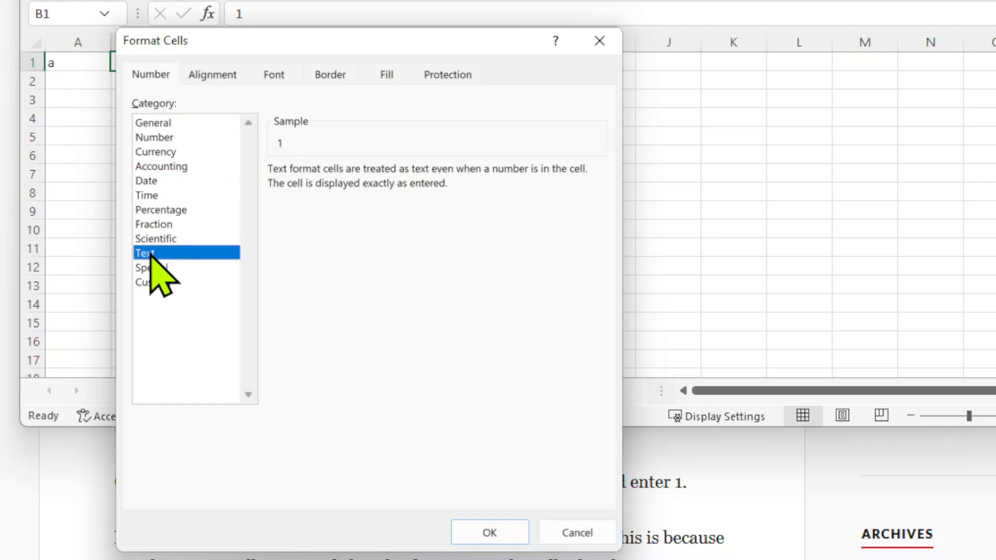
pyautogui.click(474, 531)
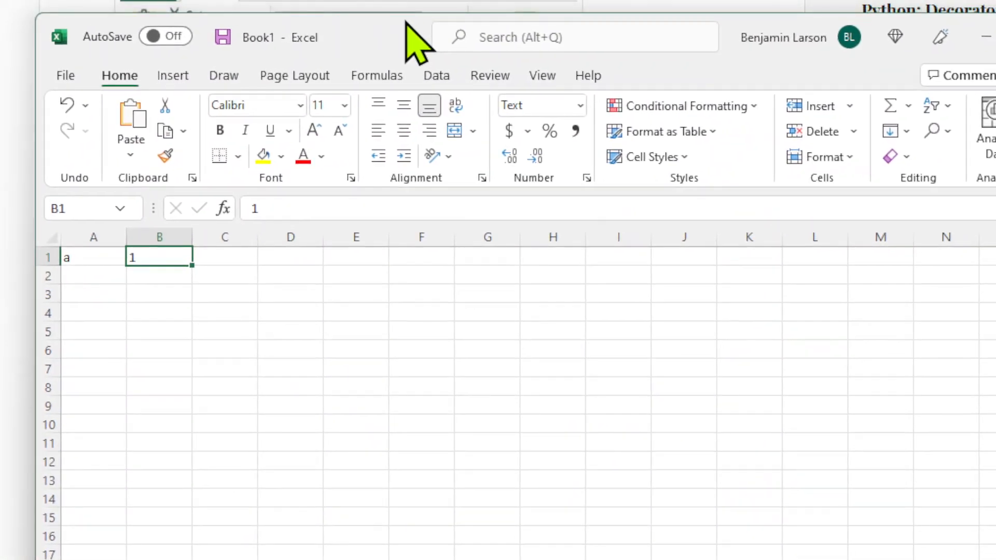
# Format cell B1 as Number and reduce its display to zero decimal places
pyautogui.click(579, 106)
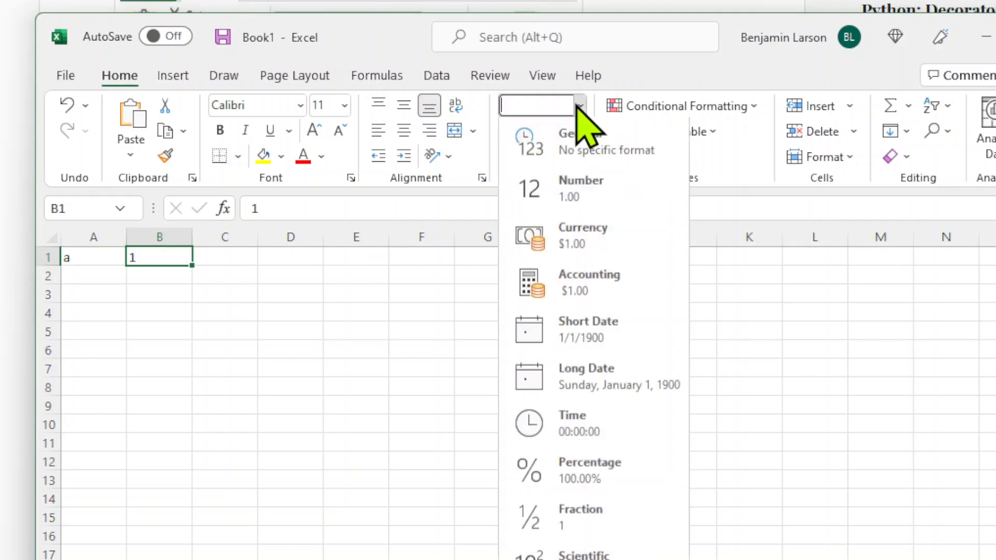
pyautogui.click(558, 196)
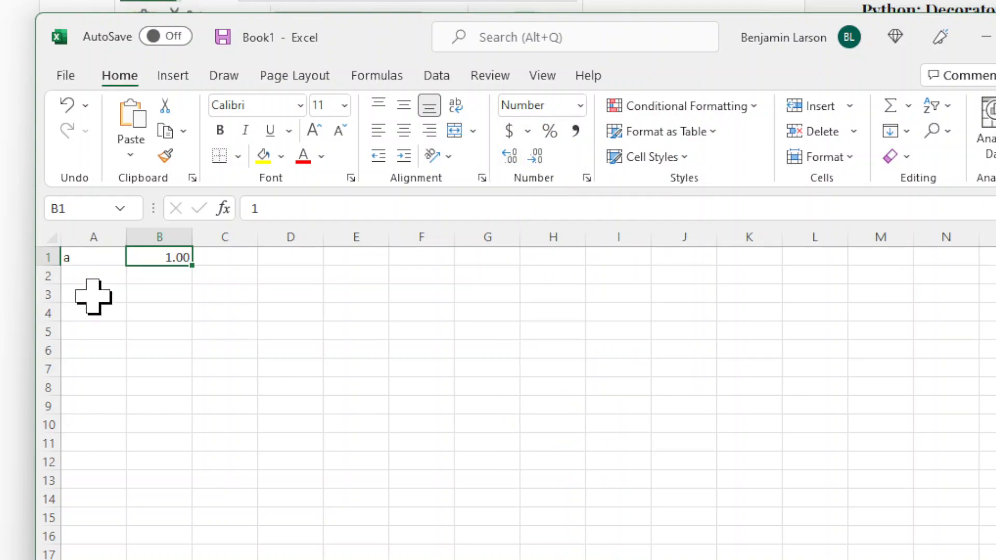
pyautogui.click(502, 158)
pyautogui.click(536, 159)
pyautogui.click(535, 159)
pyautogui.click(535, 159)
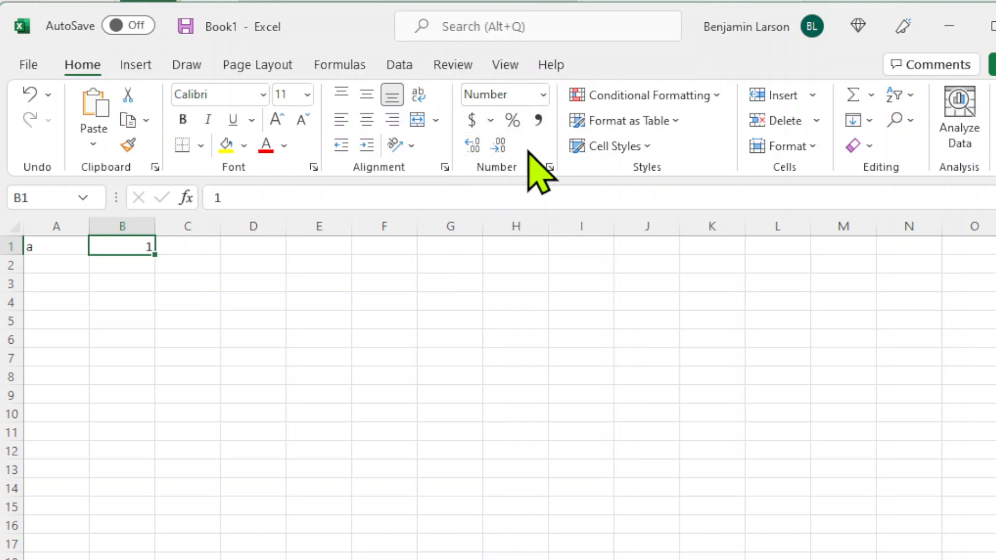
pyautogui.click(65, 248)
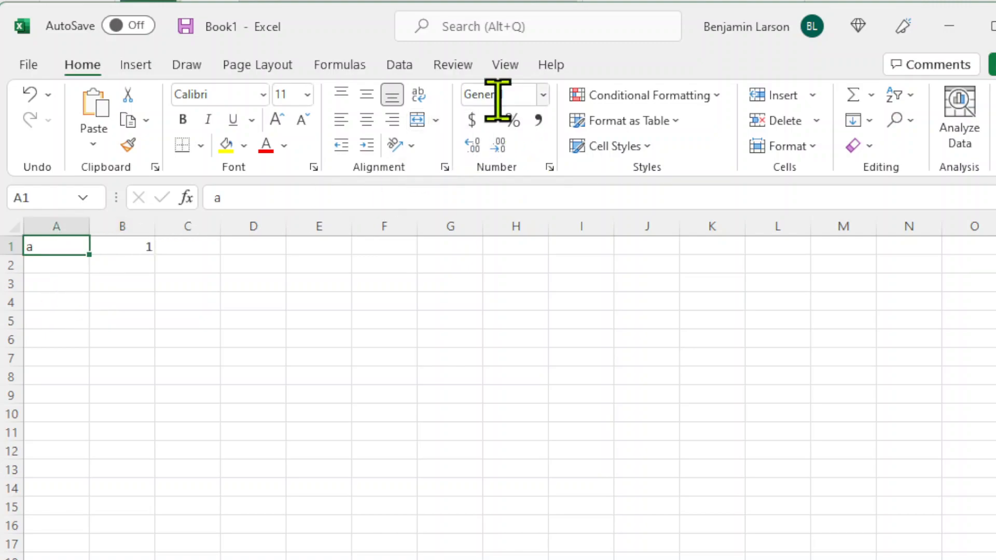
pyautogui.click(129, 244)
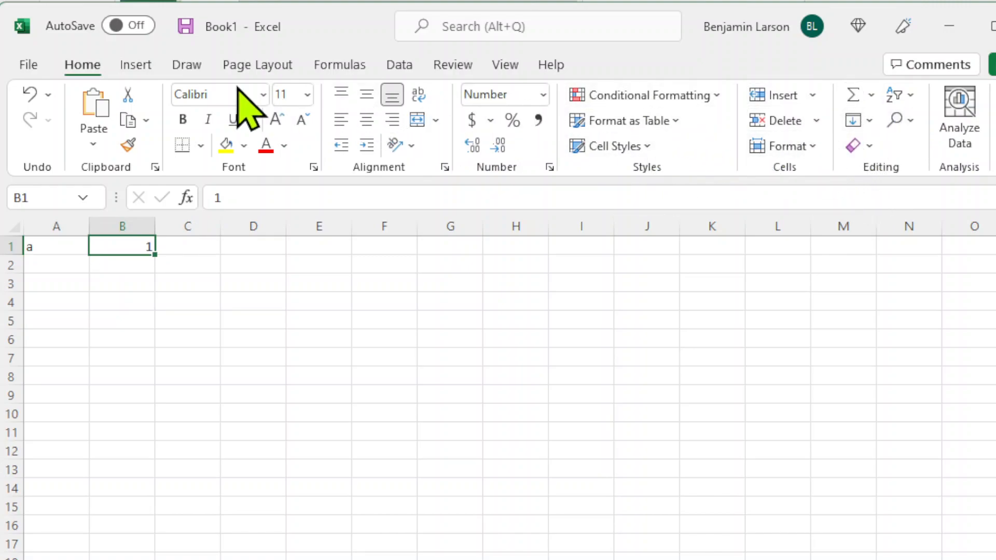
pyautogui.click(136, 67)
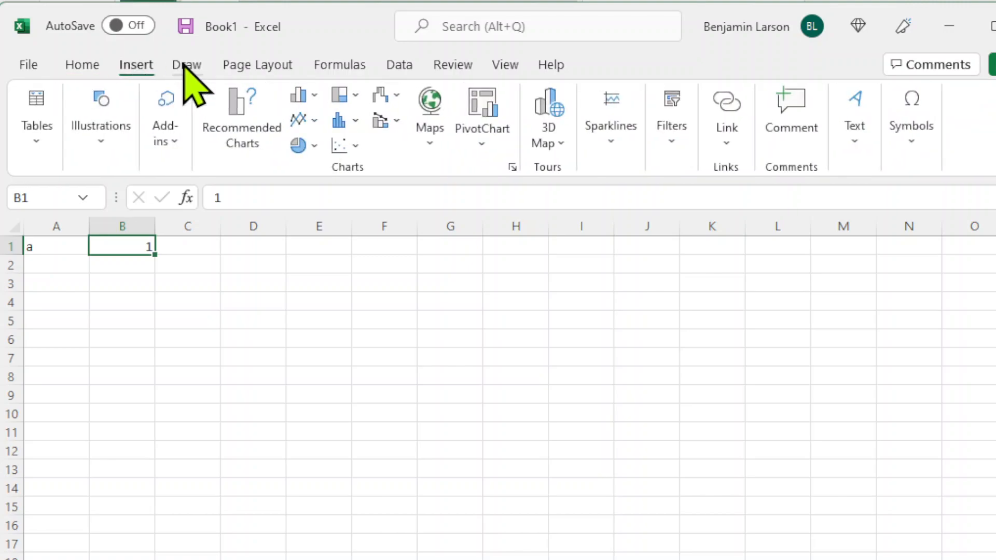
pyautogui.click(186, 66)
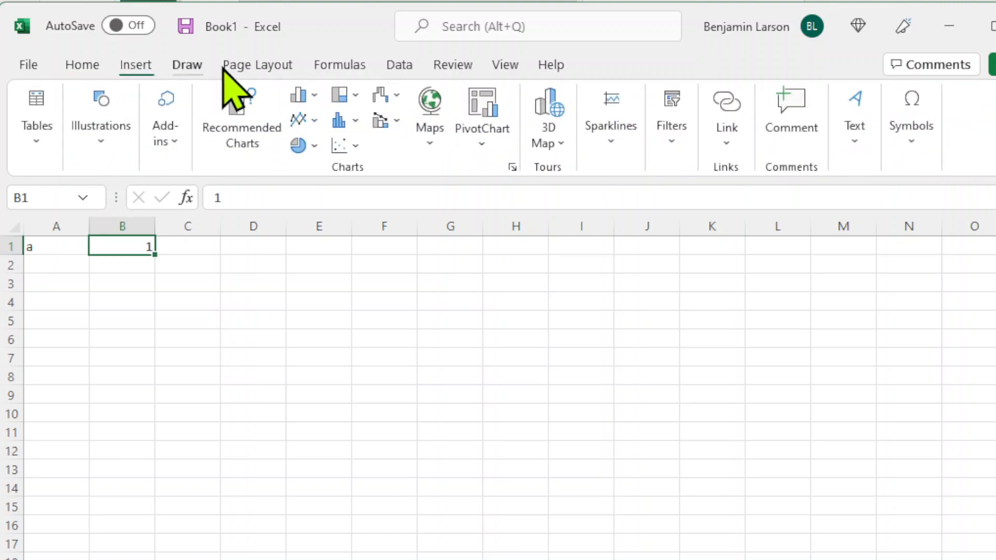
pyautogui.click(258, 66)
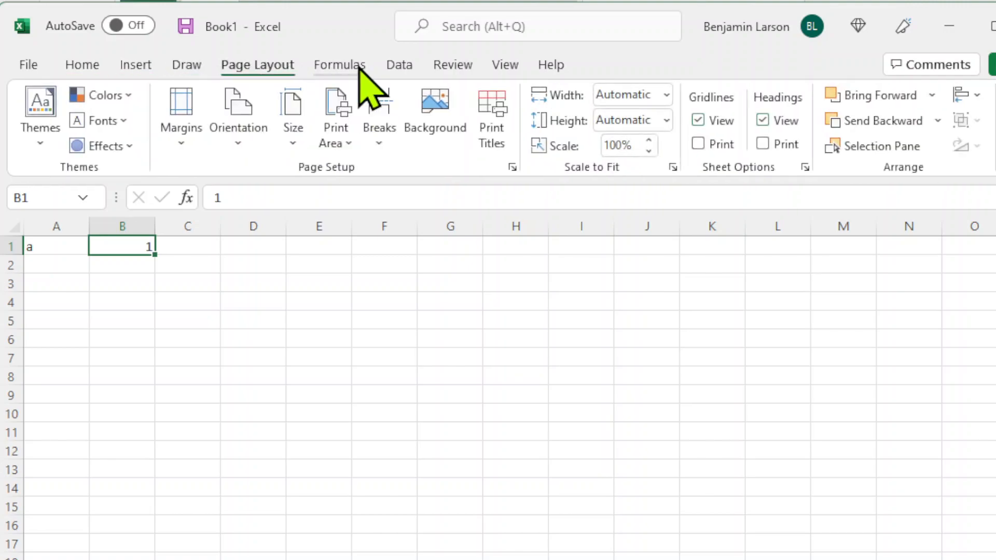
pyautogui.click(362, 66)
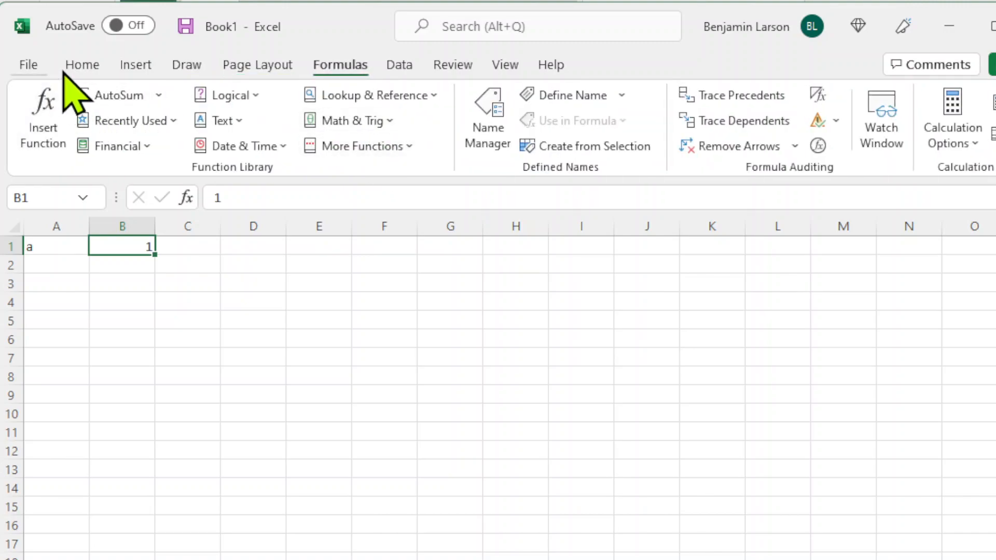
pyautogui.click(82, 66)
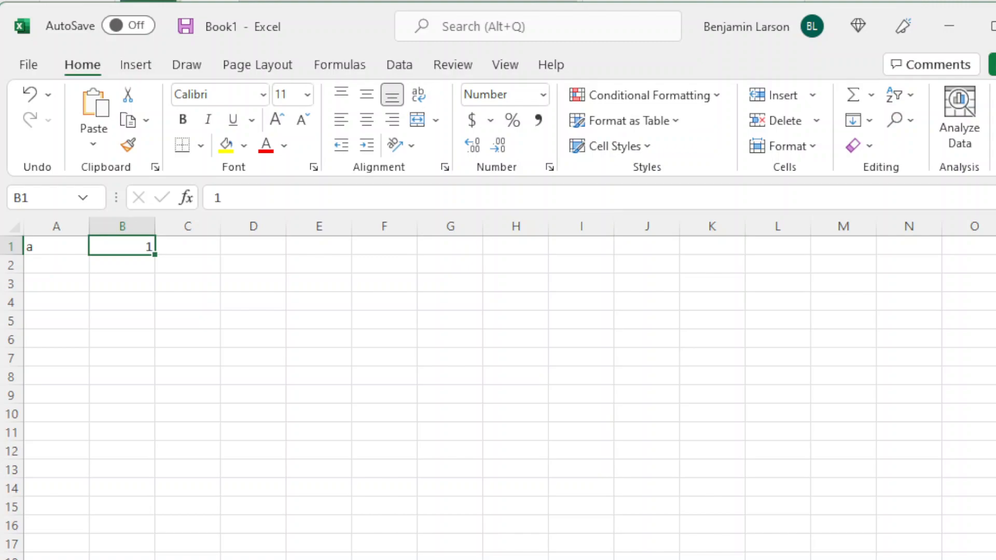
# Enter Monday in cell A3 and autofill the weekdays down to Sunday in A9
pyautogui.click(74, 283)
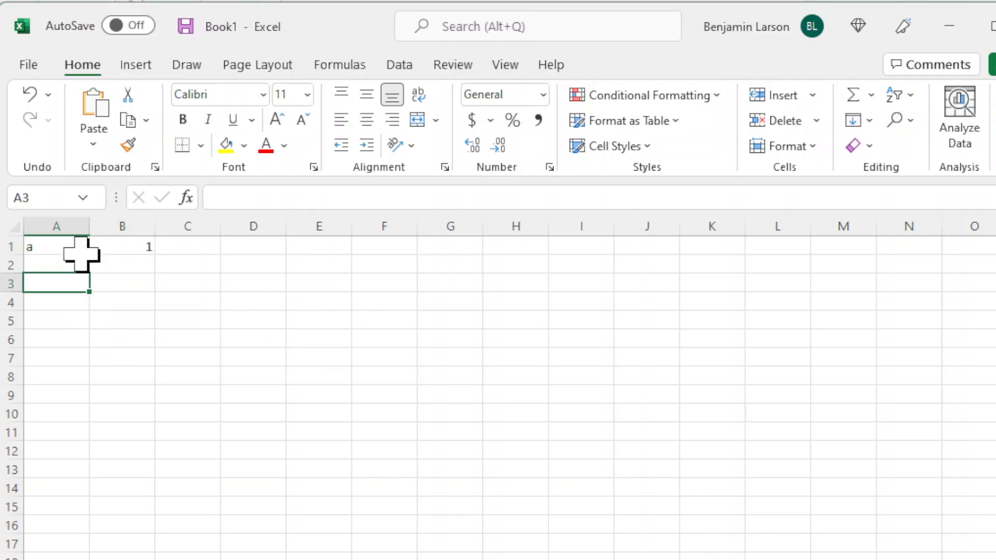
pyautogui.write('Monday')
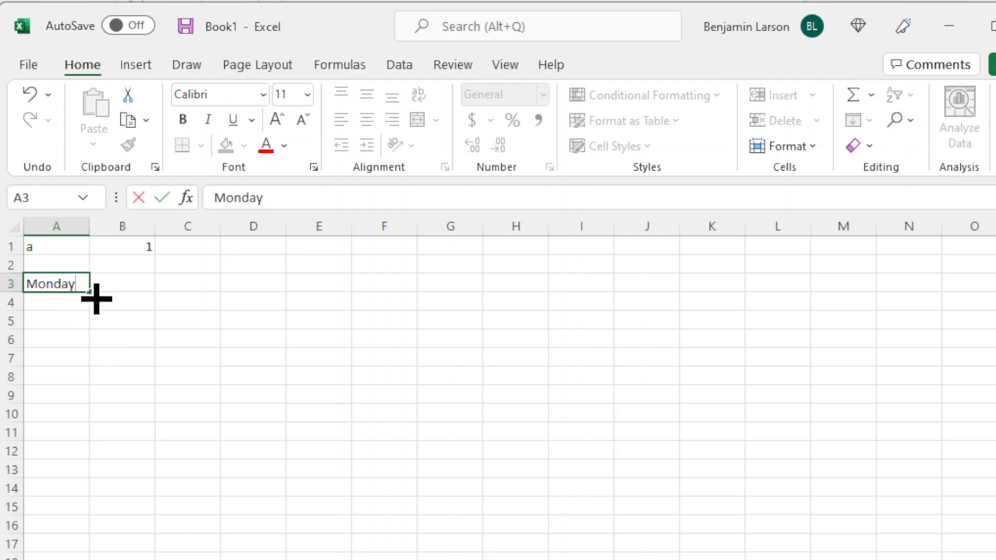
pyautogui.moveTo(94, 309); pyautogui.dragTo(86, 404)
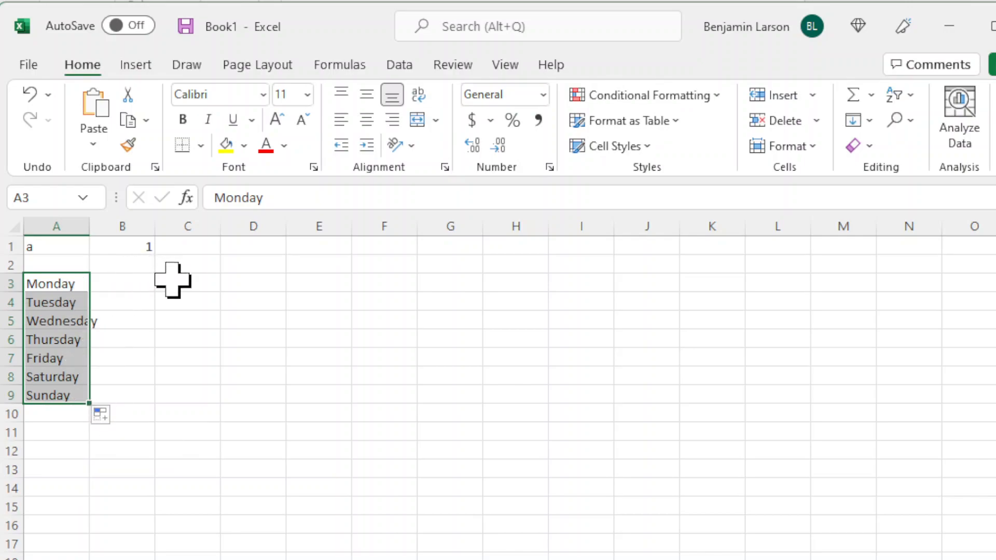
# Enter January in cell B3 and autofill the months down to December in B14
pyautogui.click(147, 290)
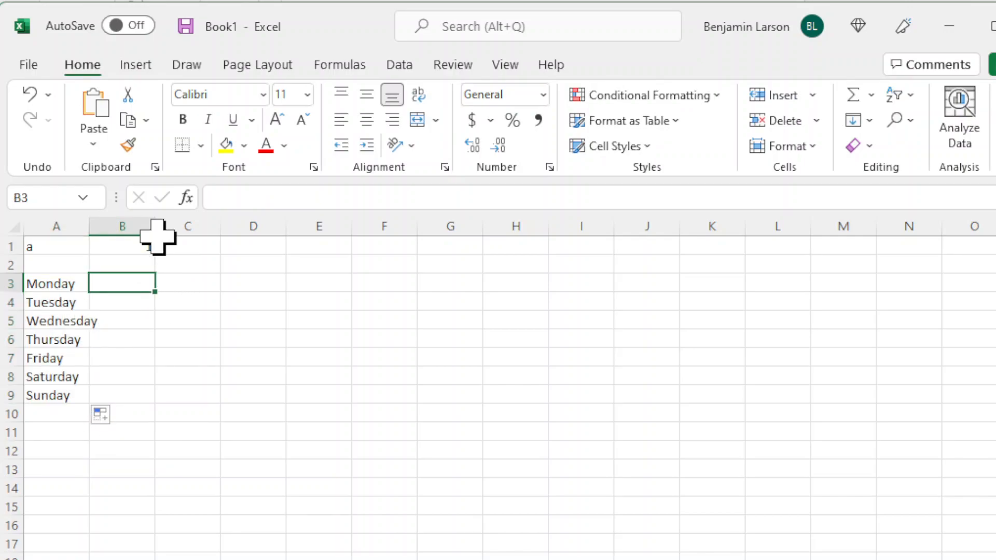
pyautogui.write('January')
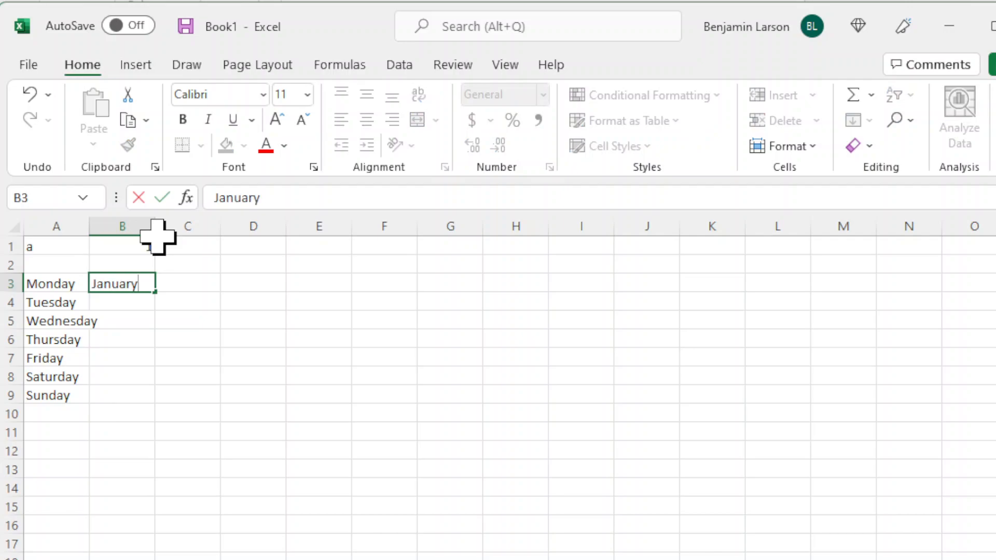
pyautogui.moveTo(154, 295); pyautogui.dragTo(154, 499)
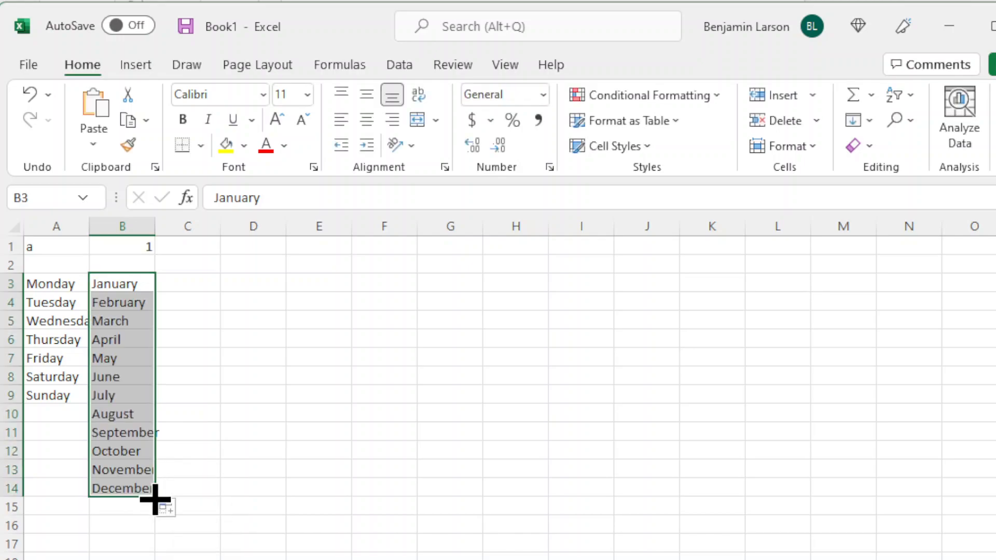
# Enter the number 1 in cell C3, beside January
pyautogui.click(213, 290)
pyautogui.write('1')
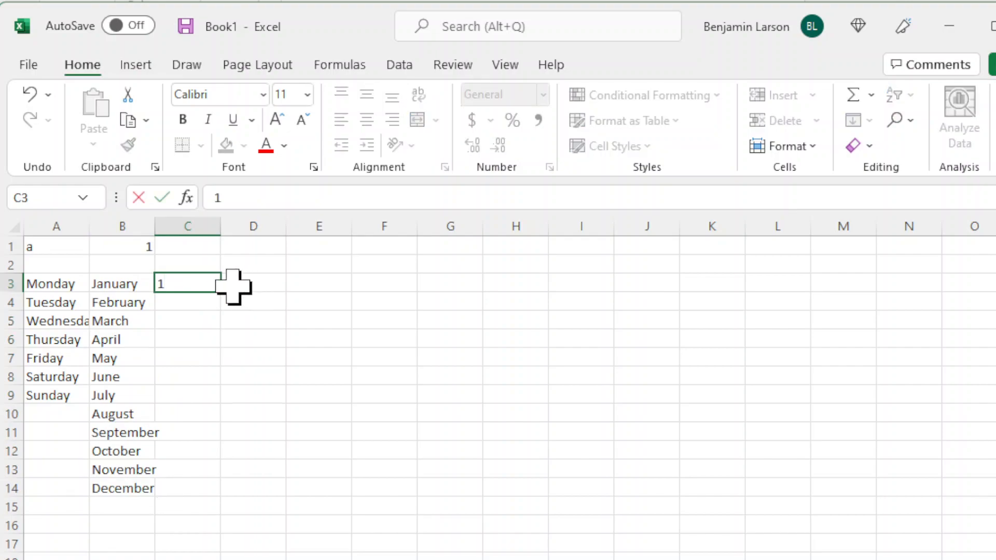
pyautogui.click(293, 320)
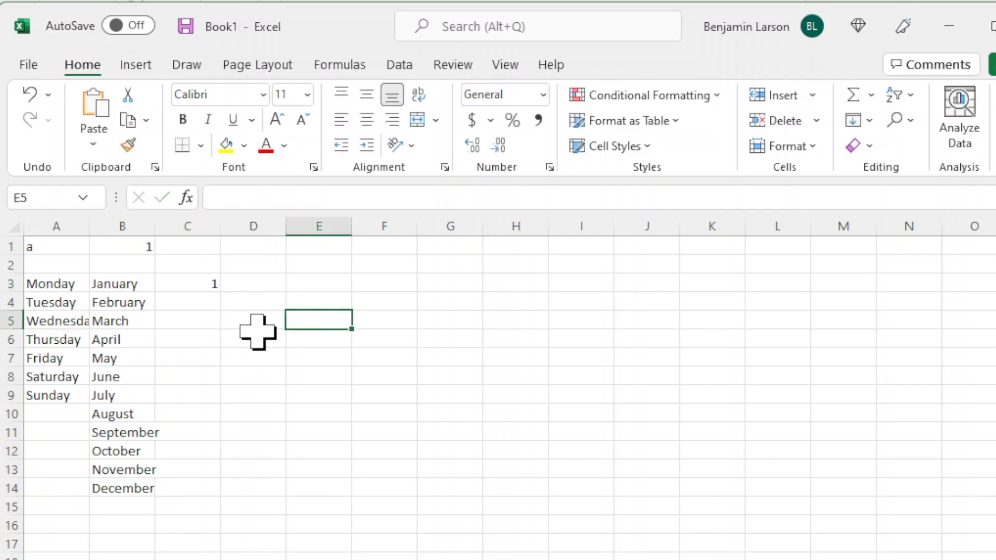
# Autofill the single number 1 from cell C3 down to C8
pyautogui.click(214, 269)
pyautogui.click(209, 284)
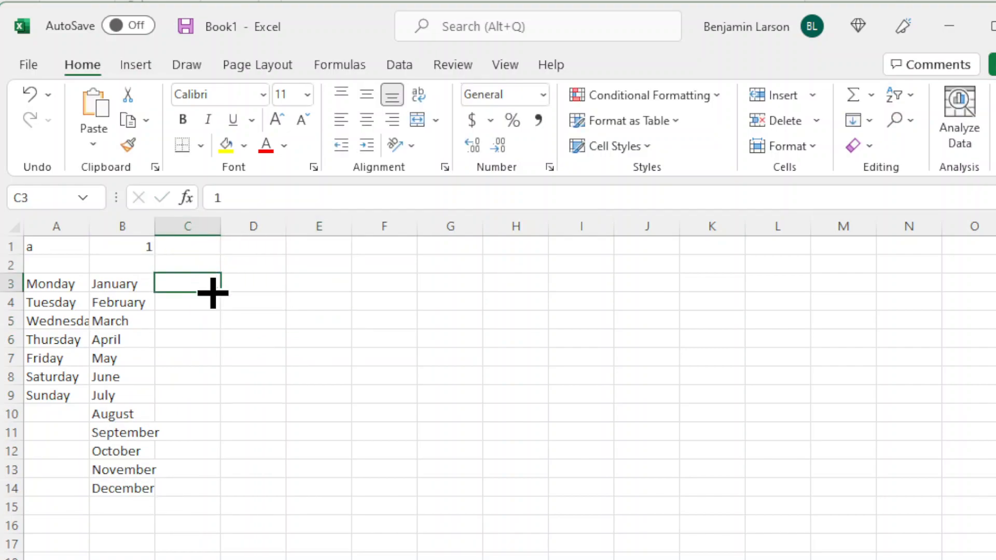
pyautogui.click(61, 301)
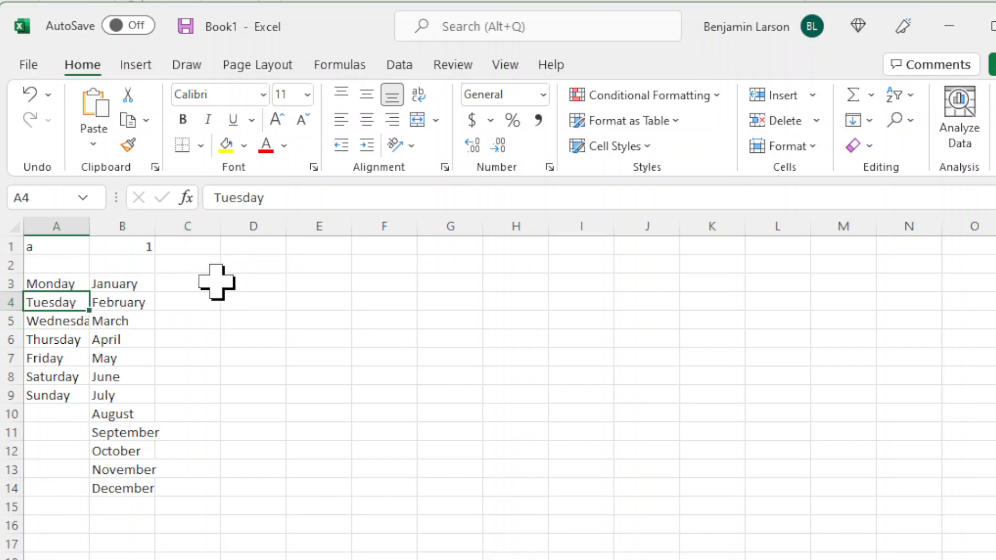
pyautogui.click(217, 284)
pyautogui.moveTo(220, 289); pyautogui.dragTo(210, 385)
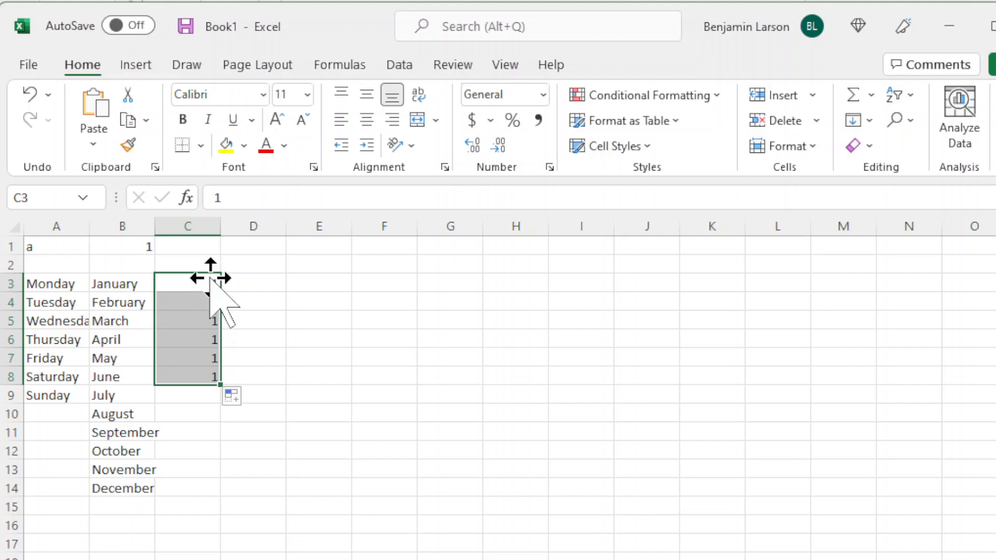
# Enter 2 in cell C4 and autofill the number series from C3:C4 down to 9 in C11
pyautogui.click(206, 283)
pyautogui.click(215, 305)
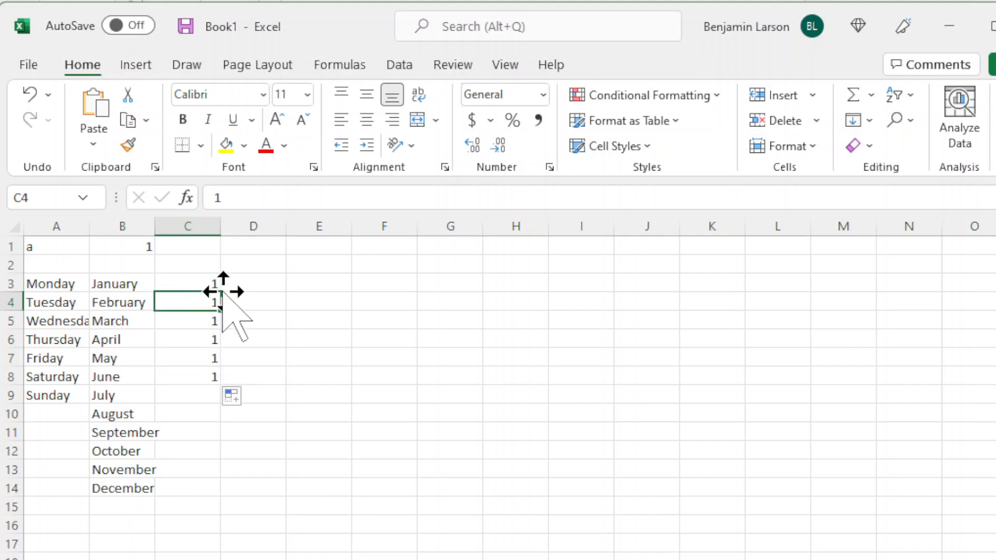
pyautogui.write('2')
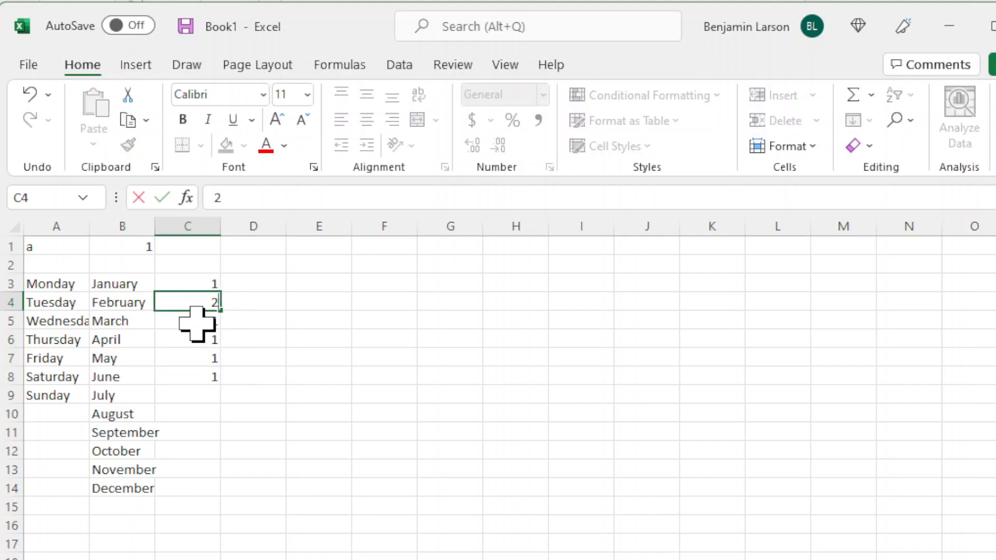
pyautogui.click(217, 280)
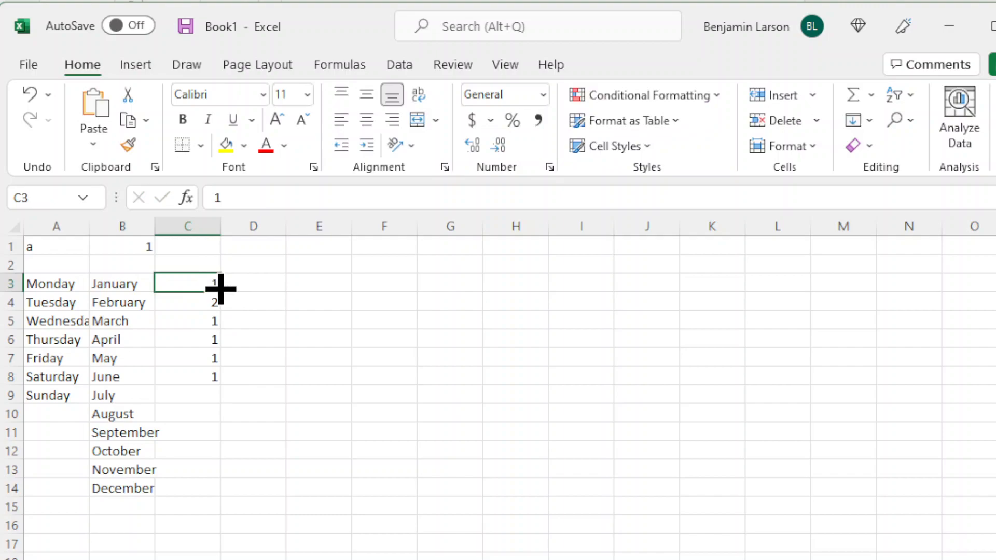
pyautogui.keyDown('shift'); pyautogui.click(199, 303); pyautogui.keyUp('shift')
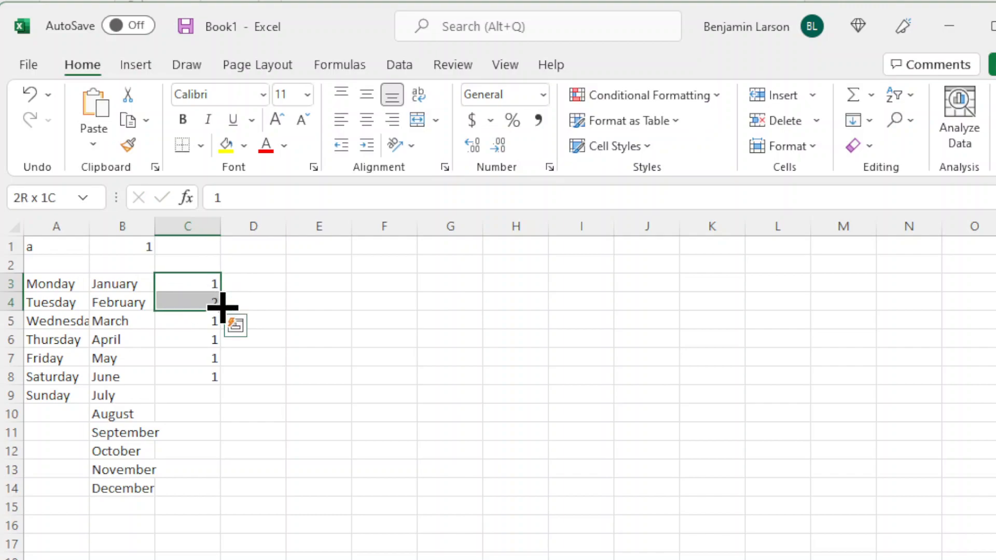
pyautogui.moveTo(223, 317); pyautogui.dragTo(208, 447)
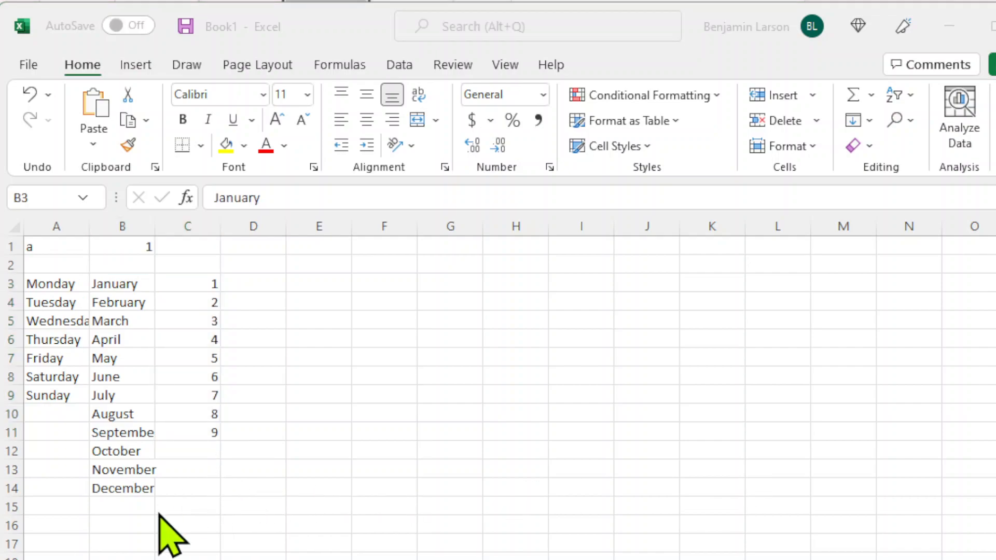
# Autofill the months from January in cell B3 across row 3 to September in J3
pyautogui.click(148, 286)
pyautogui.moveTo(156, 292); pyautogui.dragTo(648, 300)
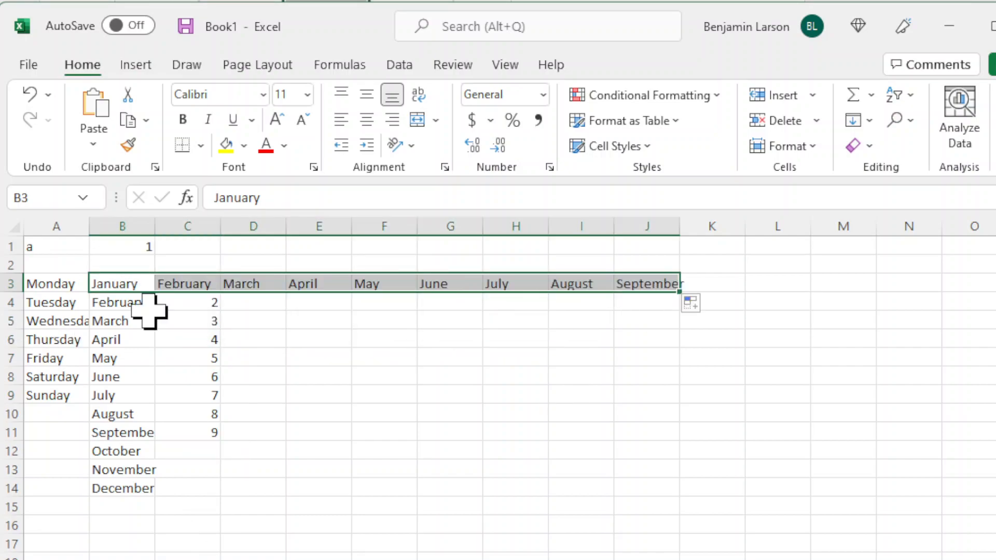